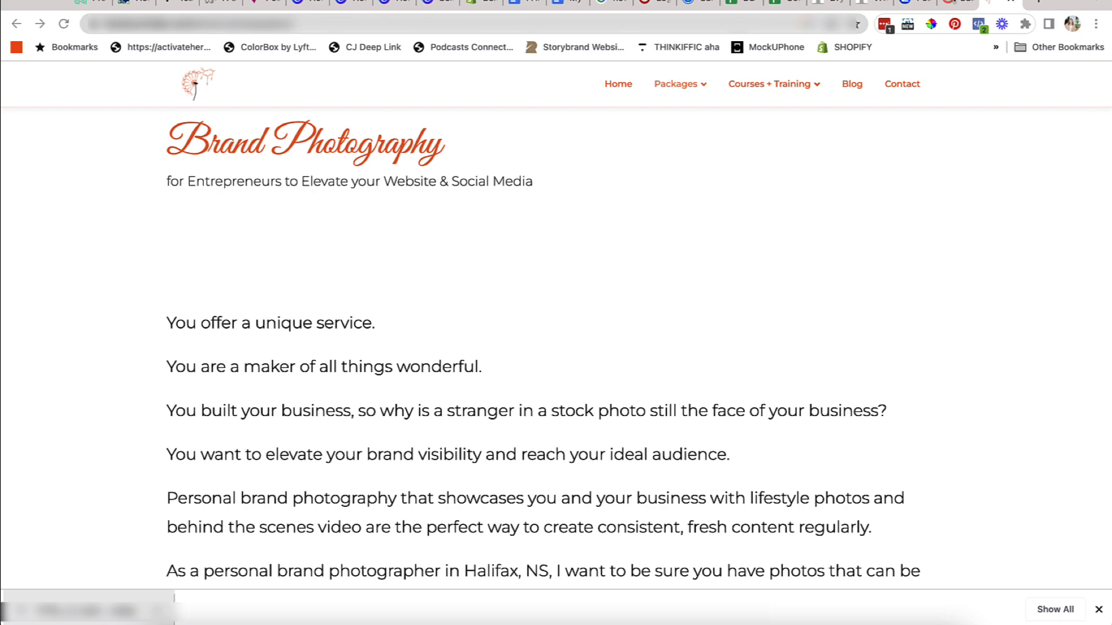
- Switch to ConvertKit and open the list of visual automations
{"action": "left_click", "coordinate": [949, 3]}
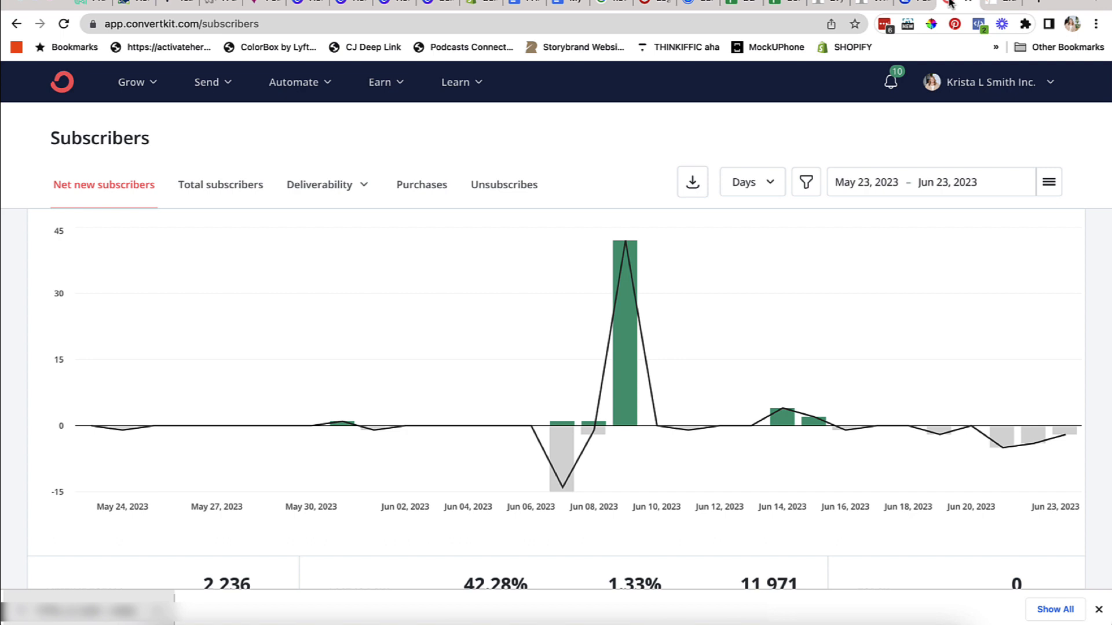
{"action": "left_click", "coordinate": [294, 83]}
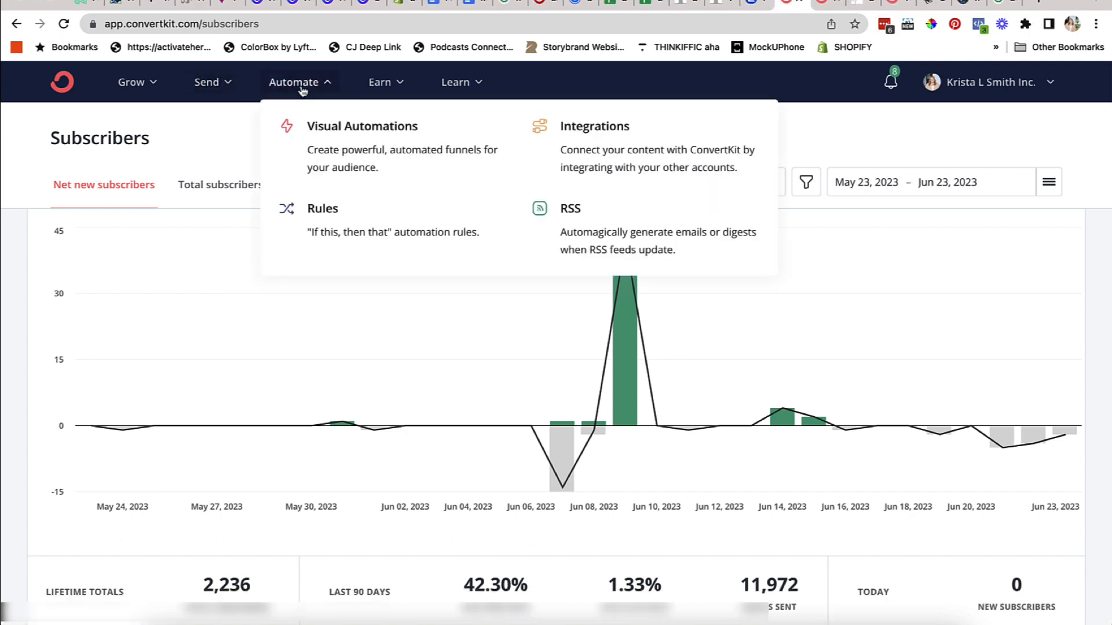
{"action": "left_click", "coordinate": [326, 139]}
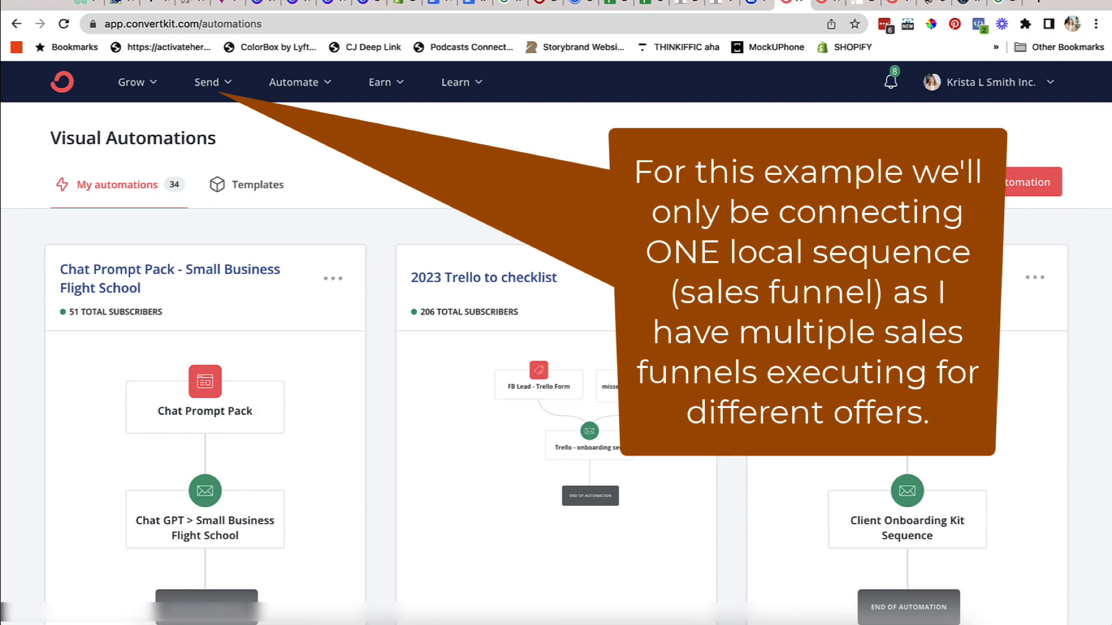
- Create a new empty visual automation from scratch
{"action": "left_click", "coordinate": [227, 82]}
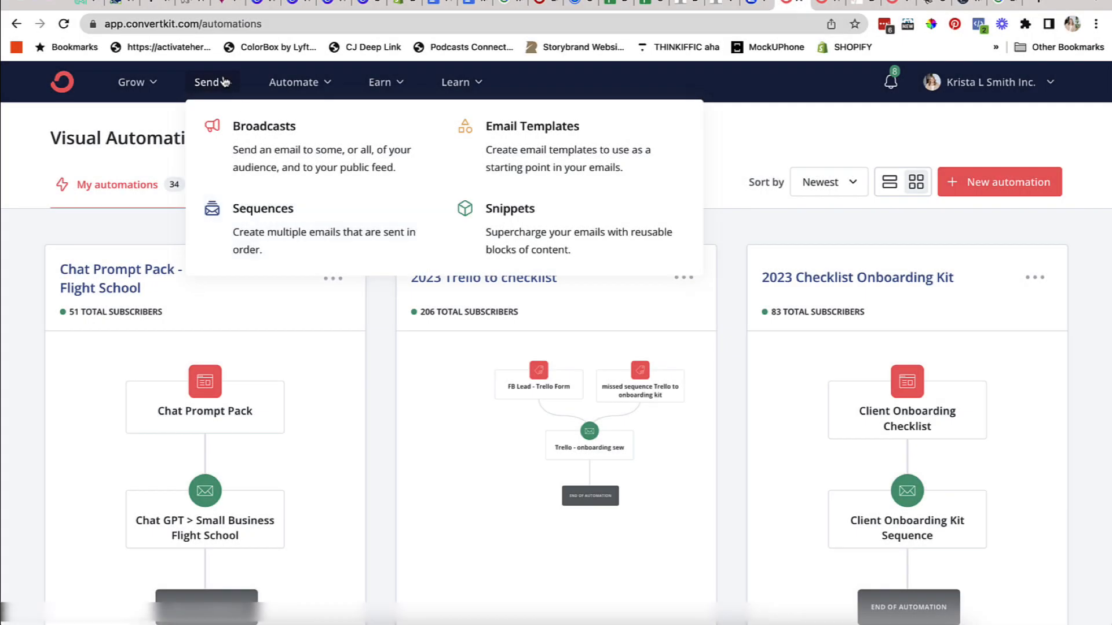
{"action": "left_click", "coordinate": [324, 83]}
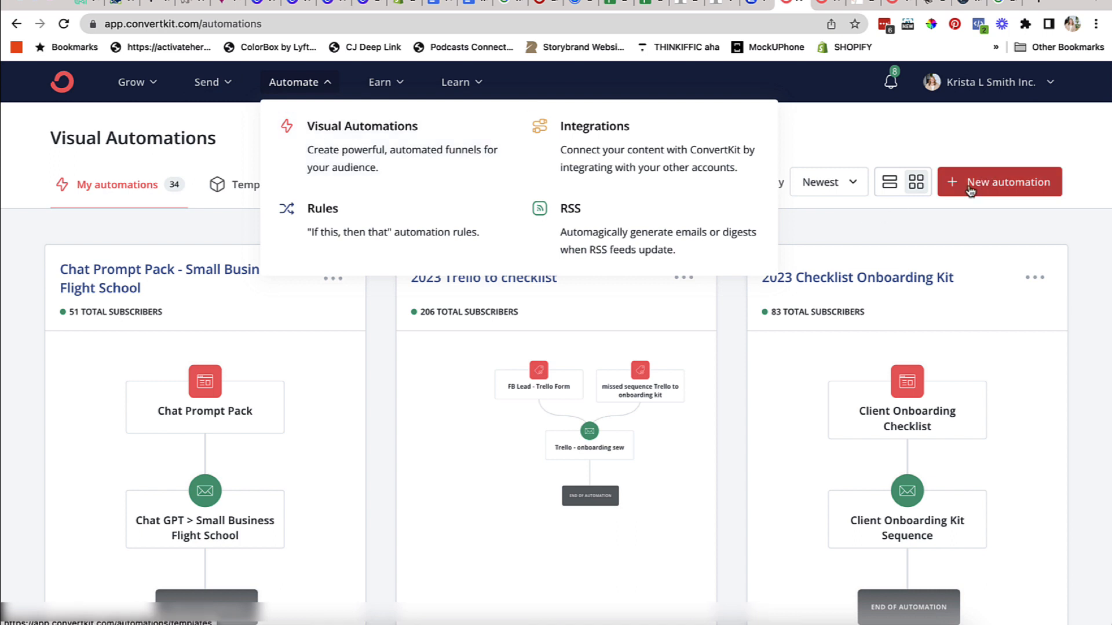
{"action": "left_click", "coordinate": [971, 190]}
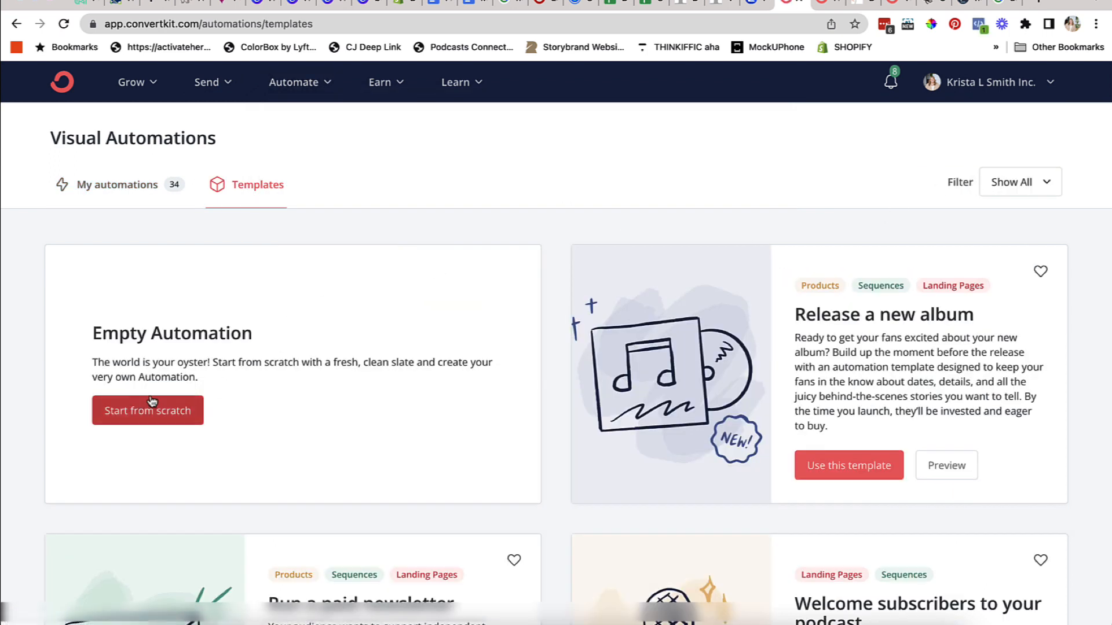
{"action": "left_click", "coordinate": [139, 416]}
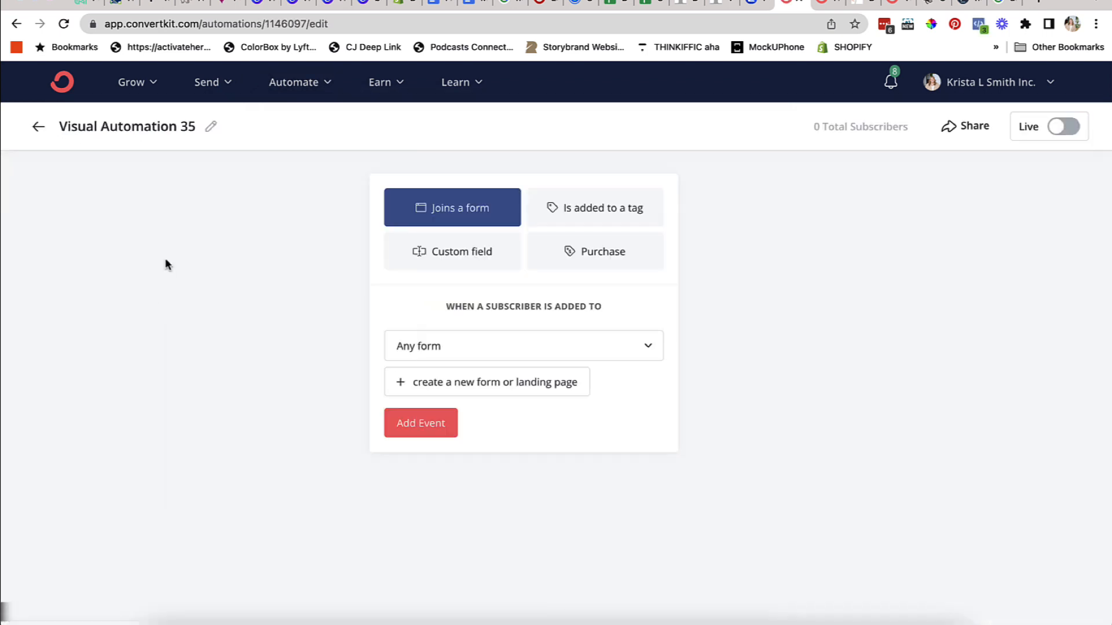
- Name the automation "Local Subscribers Getting Local Sequence" and add an entry event for subscribers joining any form
{"action": "left_click", "coordinate": [210, 127]}
{"action": "left_click_drag", "start_coordinate": [194, 124], "coordinate": [36, 126]}
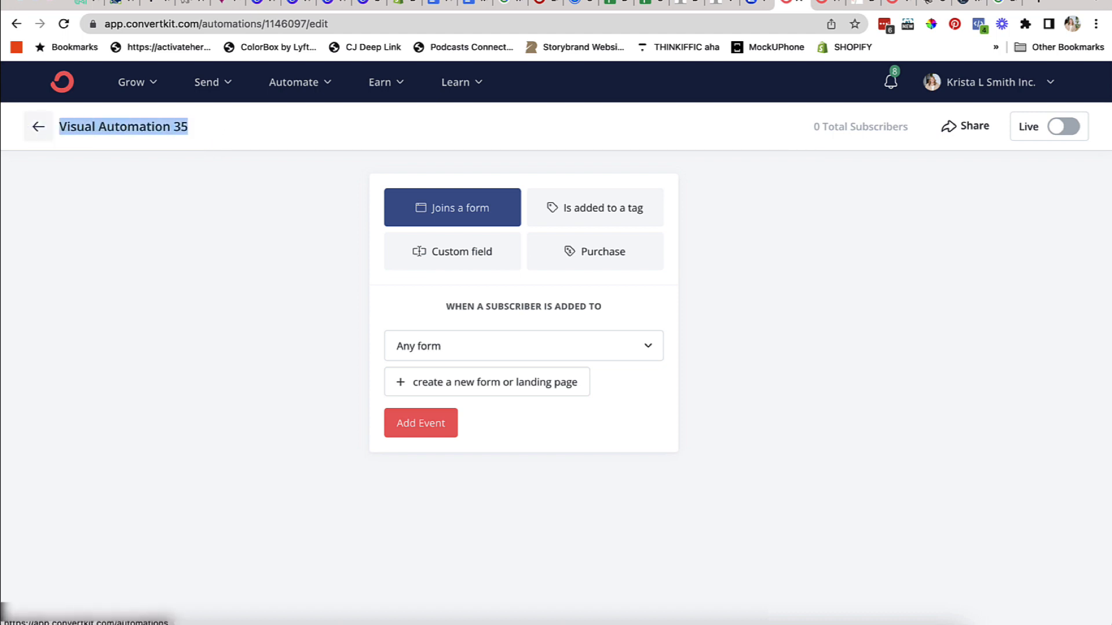
{"action": "type", "text": "Local Su"}
{"action": "type", "text": "bscribers"}
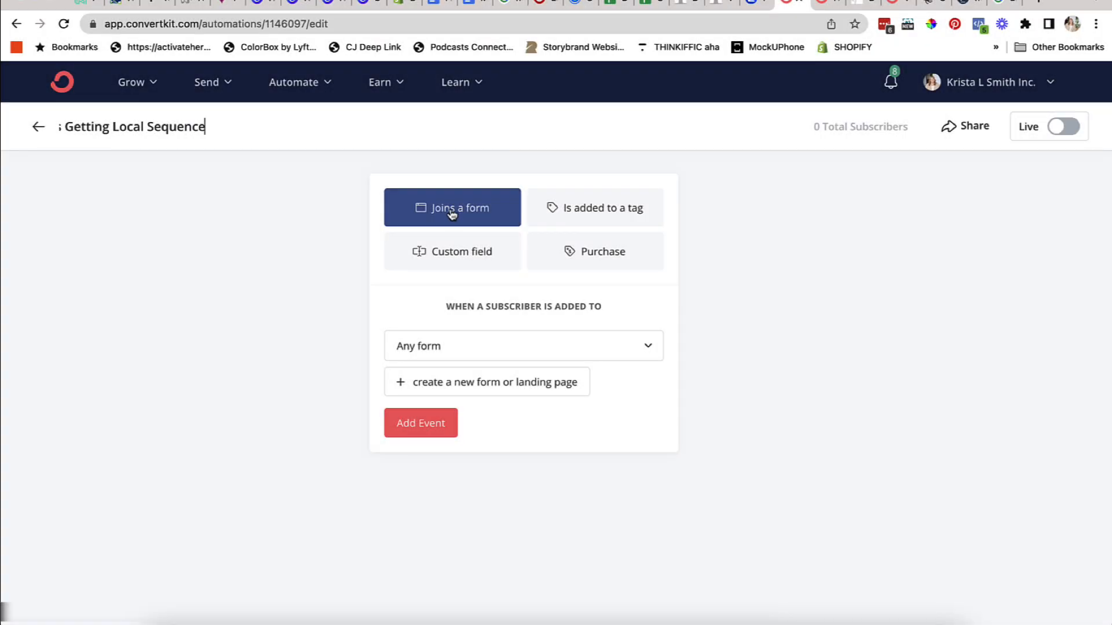
{"action": "left_click", "coordinate": [436, 423]}
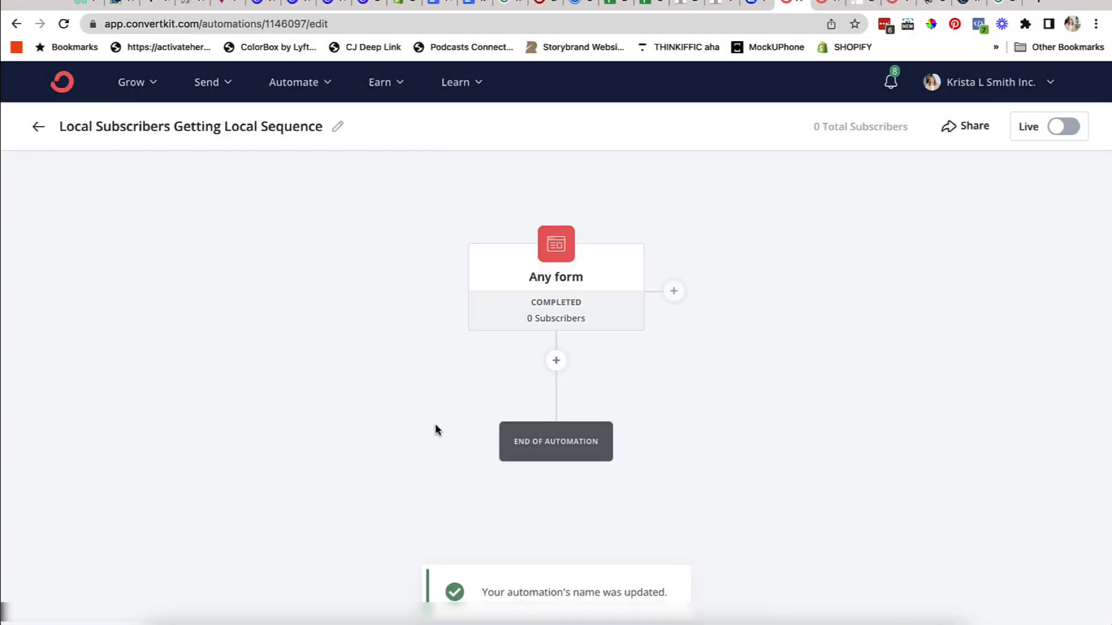
- Below the Any form event, set up an advanced-filters condition and remove its default All Subscribers filter
{"action": "left_click", "coordinate": [556, 361]}
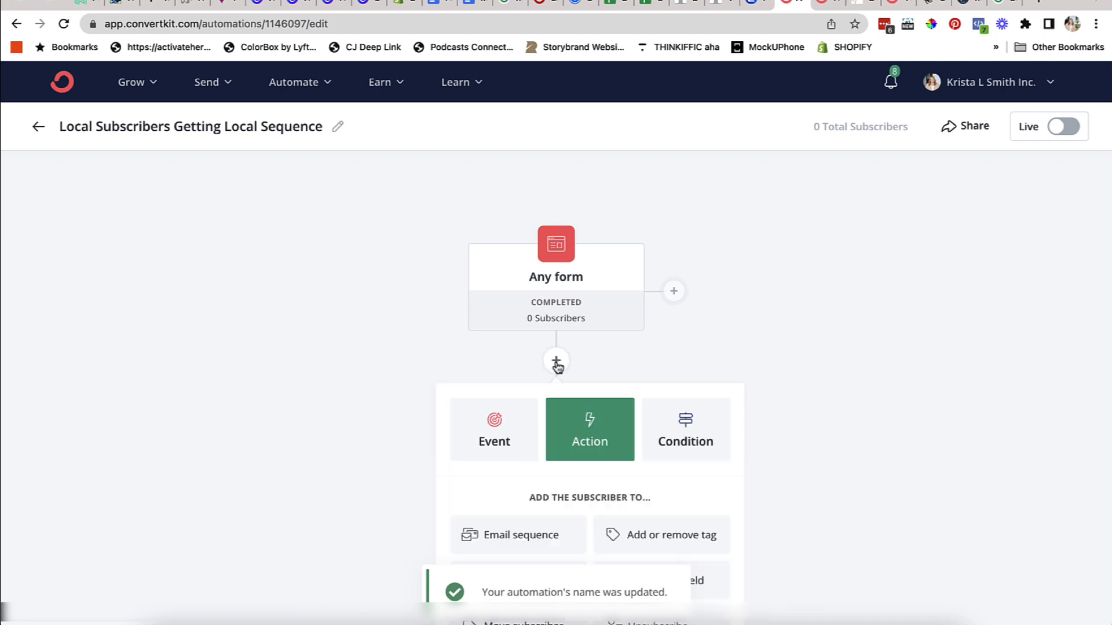
{"action": "left_click", "coordinate": [683, 432]}
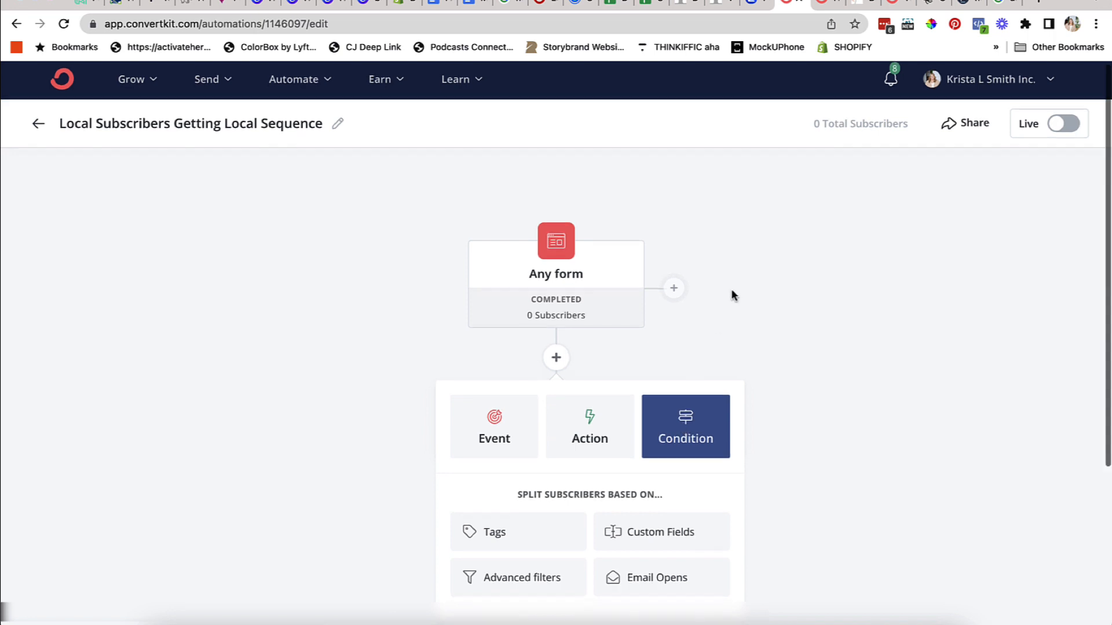
{"action": "scroll", "coordinate": [732, 293], "scroll_direction": "down", "scroll_amount": 4}
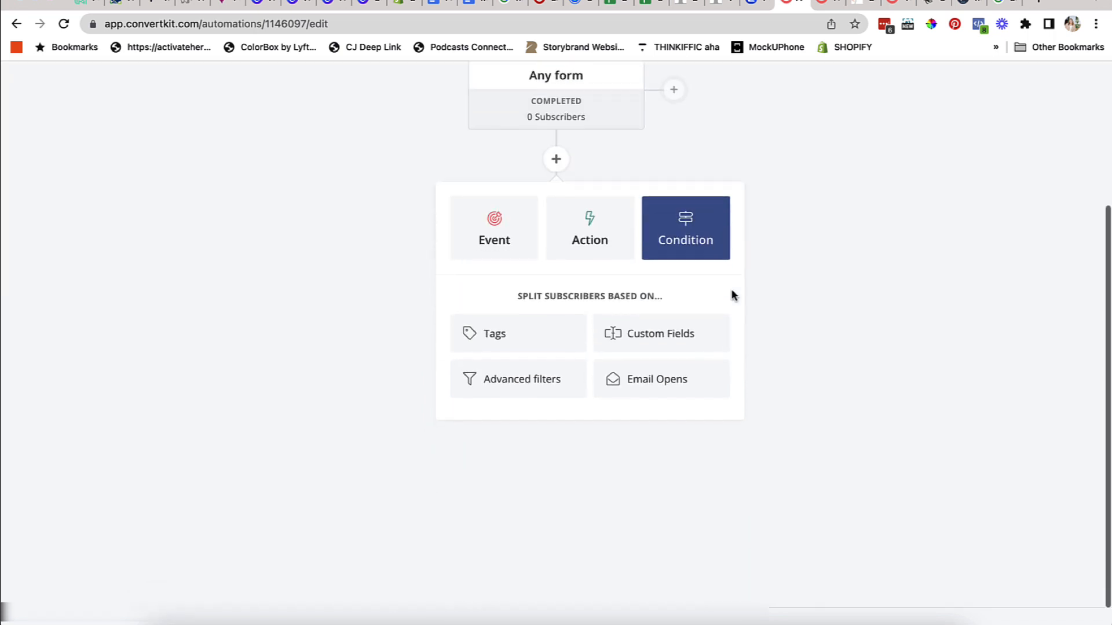
{"action": "left_click", "coordinate": [518, 384]}
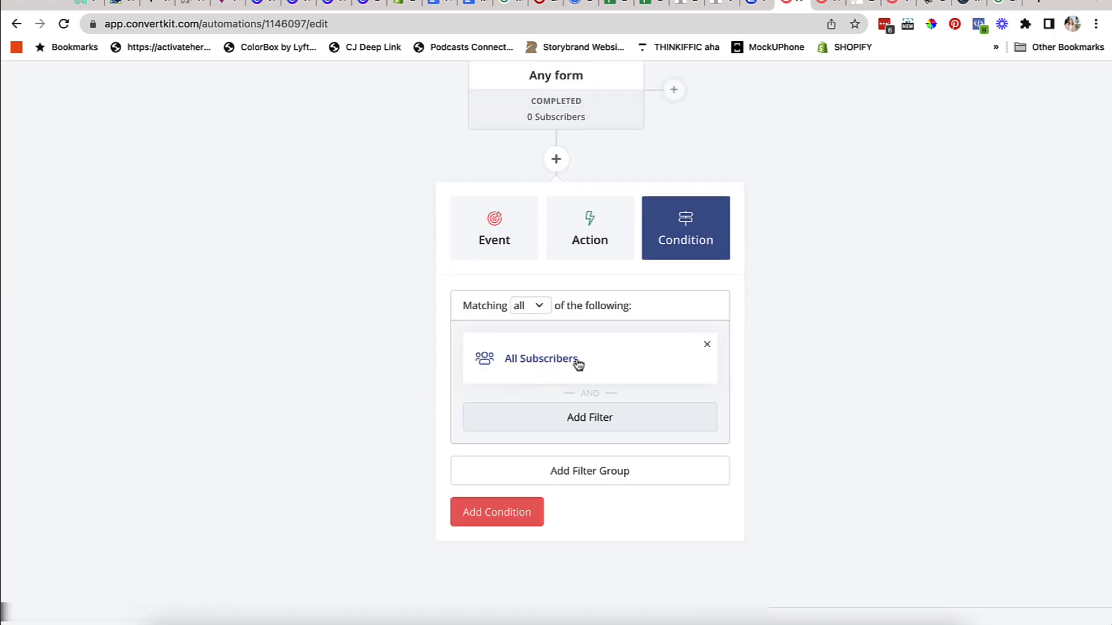
{"action": "left_click", "coordinate": [707, 345]}
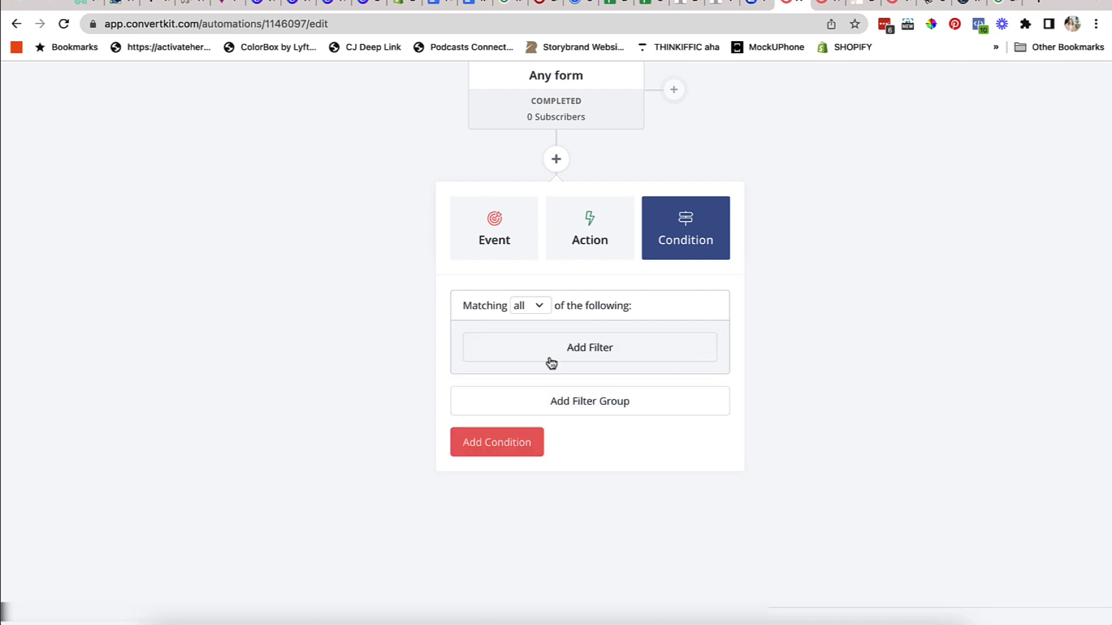
- Start a "Distance from a city" filter in the condition with a radius of 60 miles
{"action": "left_click", "coordinate": [595, 349]}
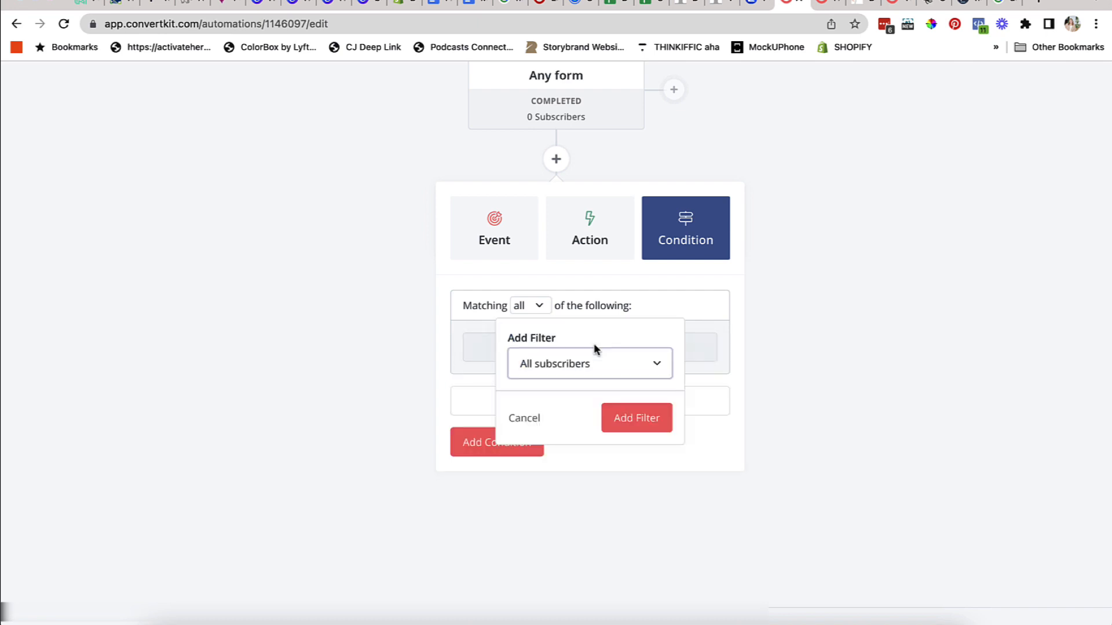
{"action": "left_click", "coordinate": [589, 367]}
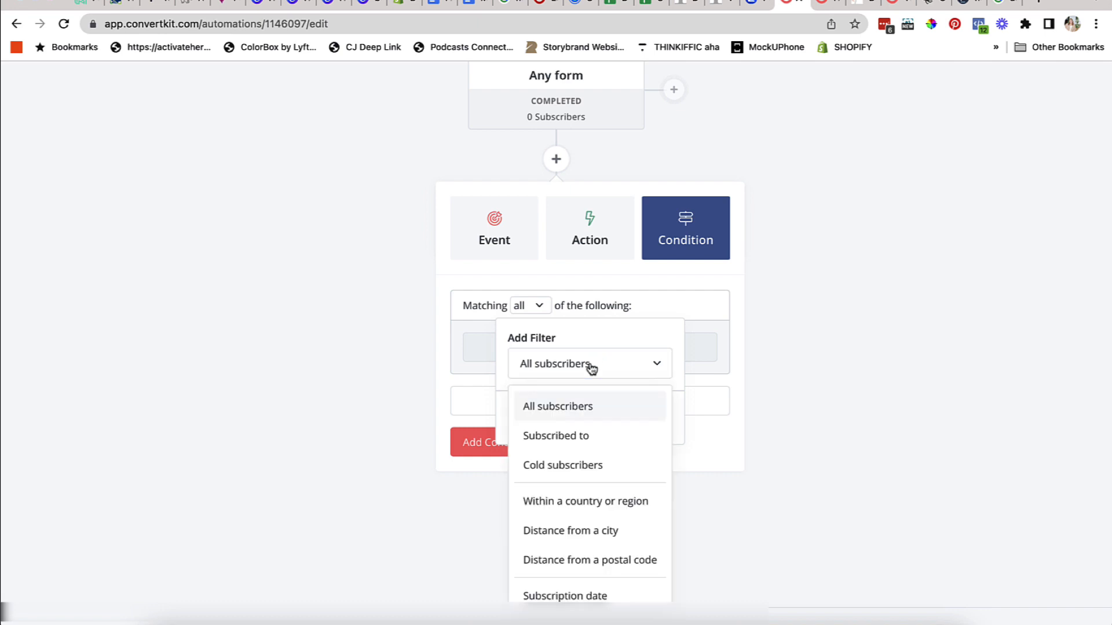
{"action": "left_click", "coordinate": [564, 531]}
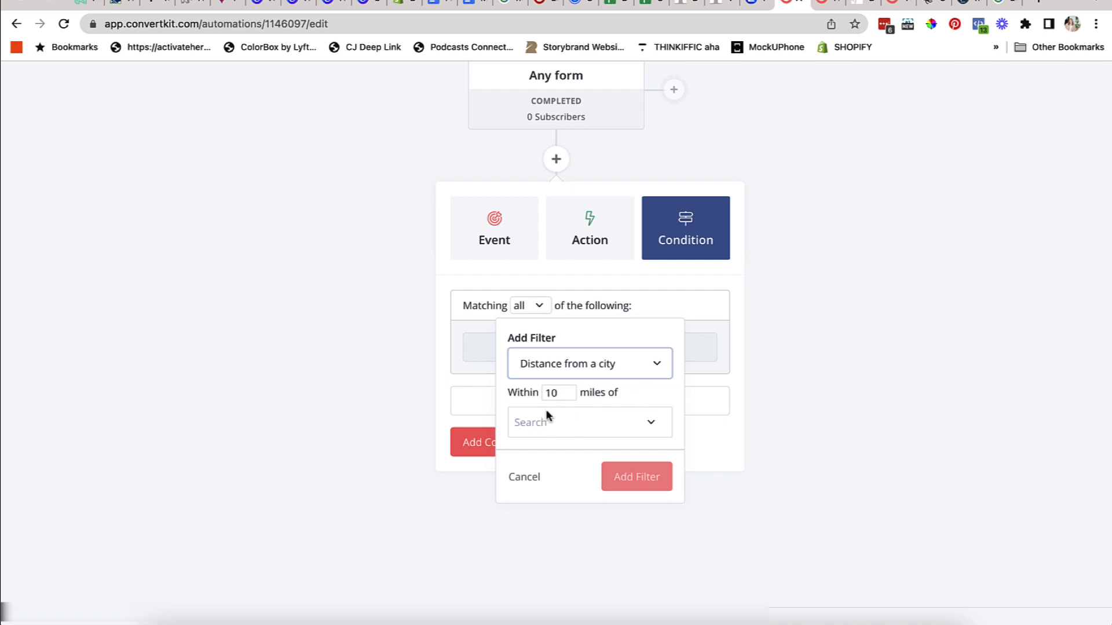
{"action": "left_click_drag", "start_coordinate": [566, 393], "coordinate": [527, 393]}
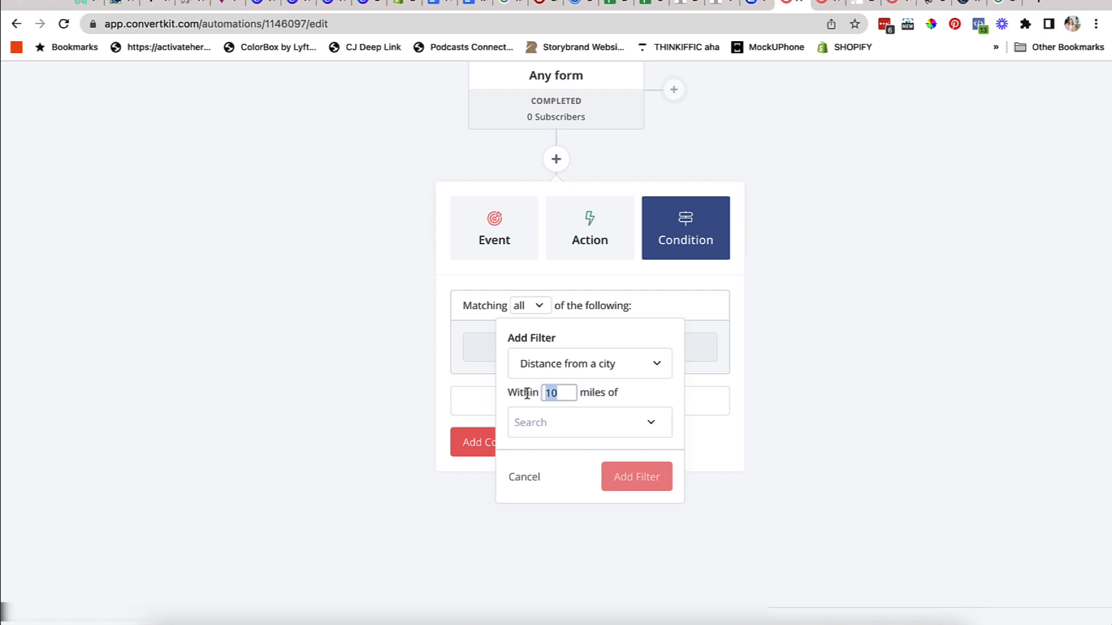
{"action": "type", "text": "60"}
- Set the filter's city to Halifax Nova Scotia, Canada, and add the finished condition to the automation
{"action": "left_click", "coordinate": [563, 427]}
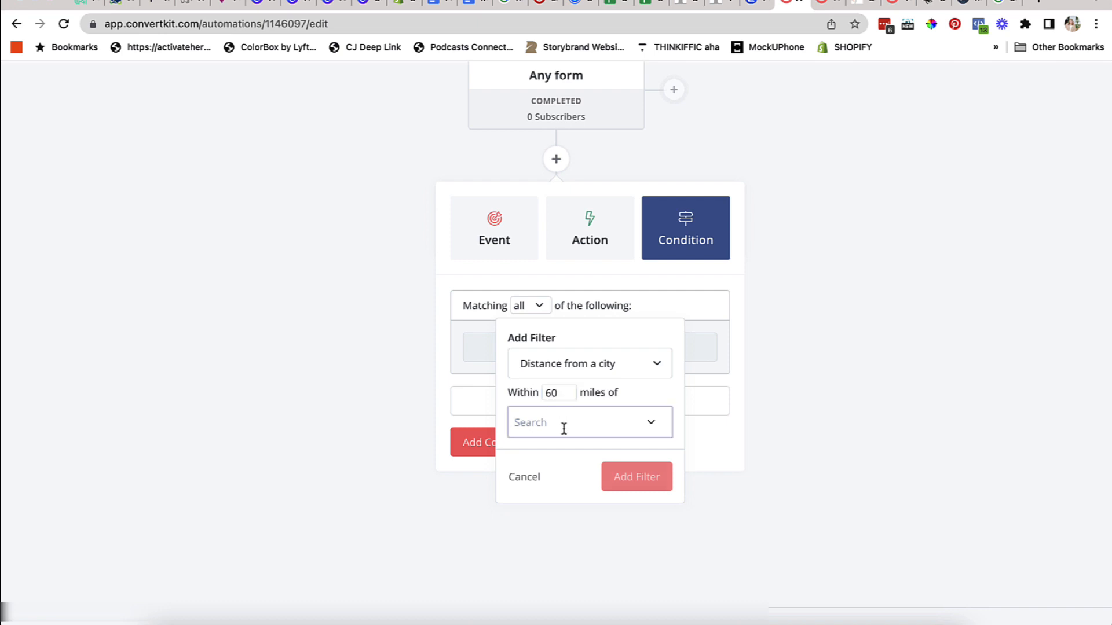
{"action": "left_click", "coordinate": [656, 427]}
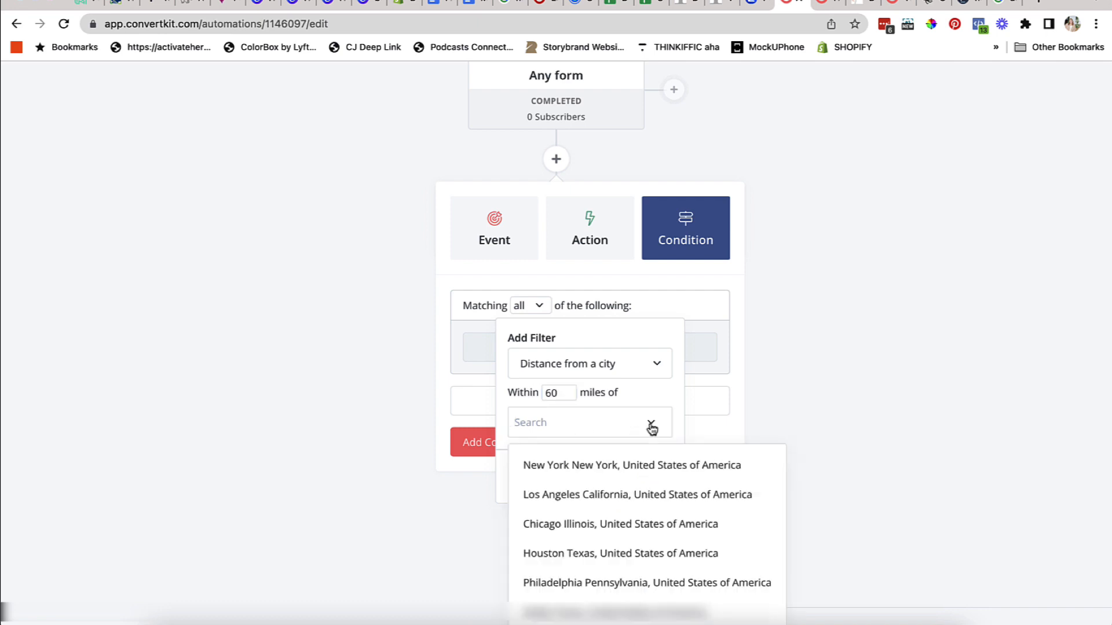
{"action": "left_click", "coordinate": [615, 419]}
{"action": "type", "text": "ha"}
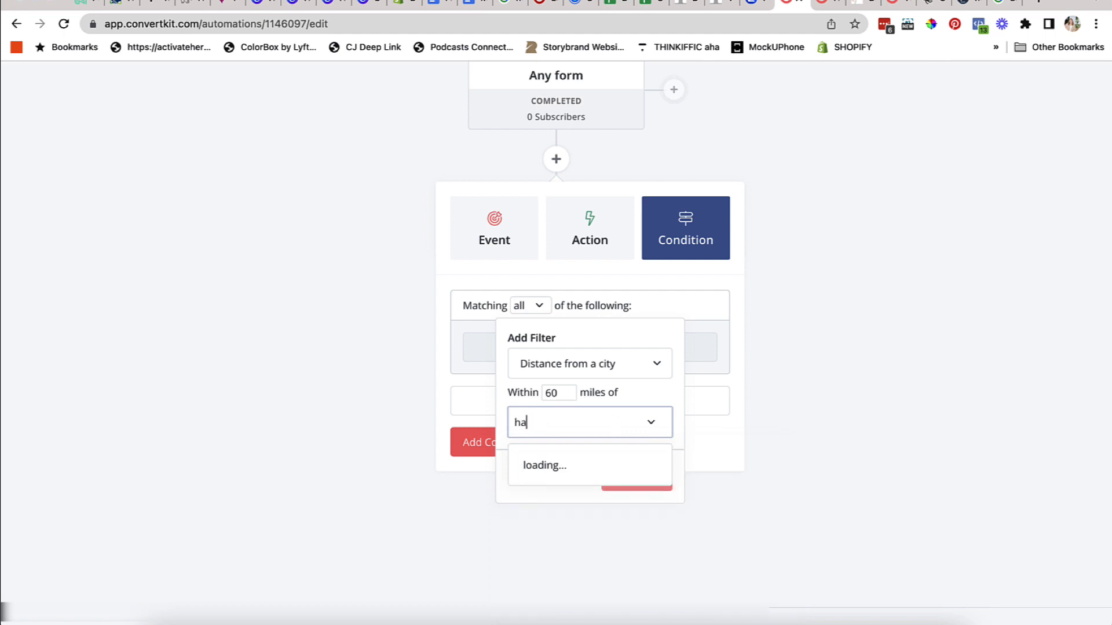
{"action": "type", "text": "lifax"}
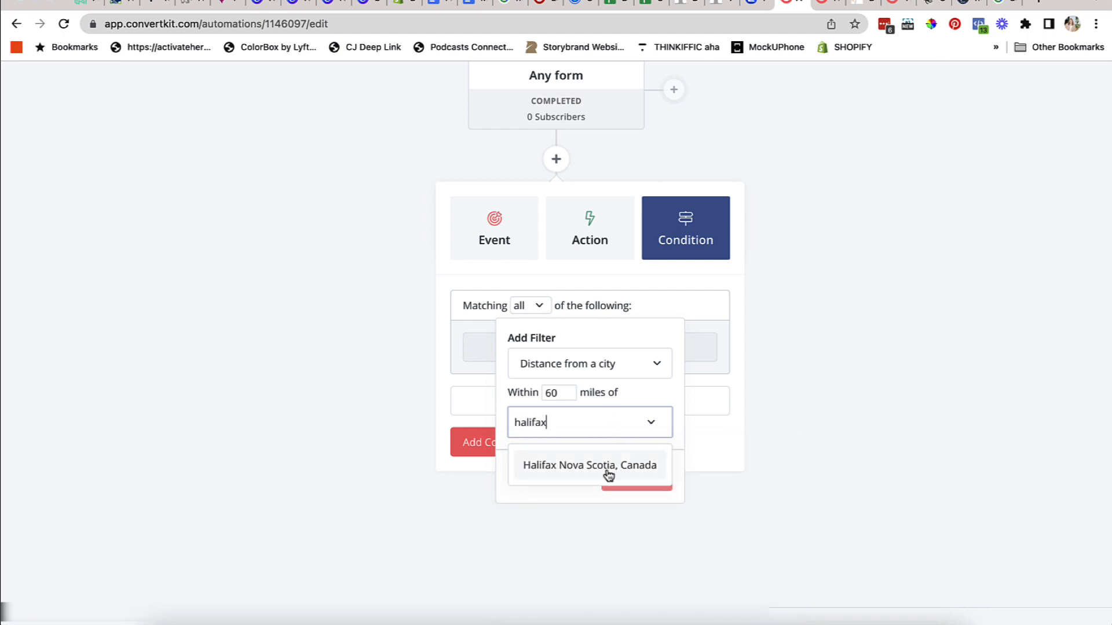
{"action": "left_click", "coordinate": [605, 470]}
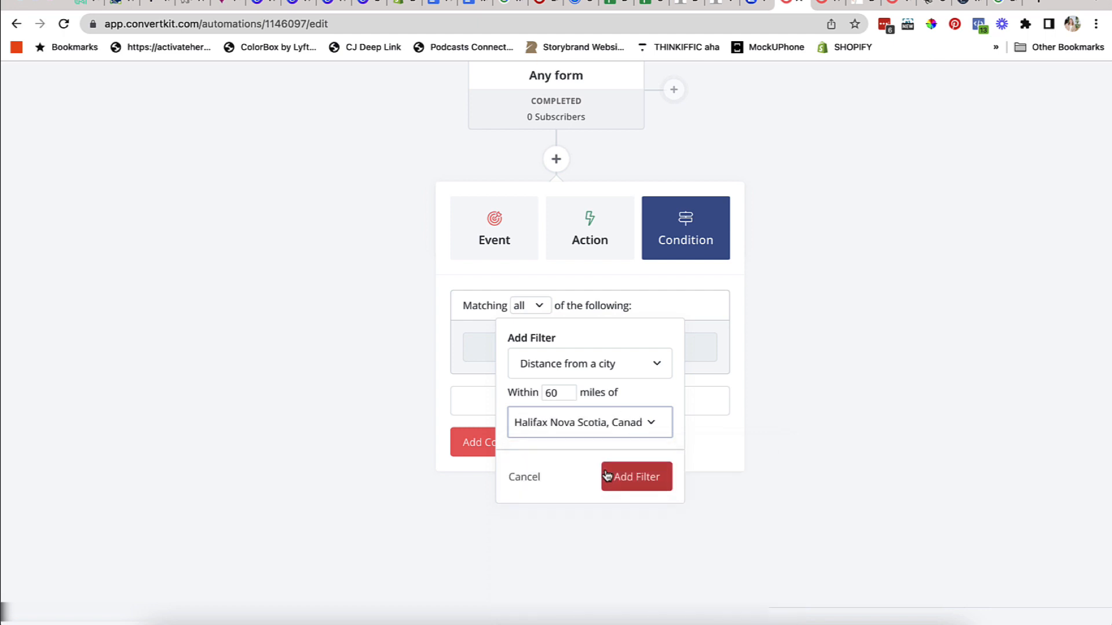
{"action": "left_click", "coordinate": [623, 480]}
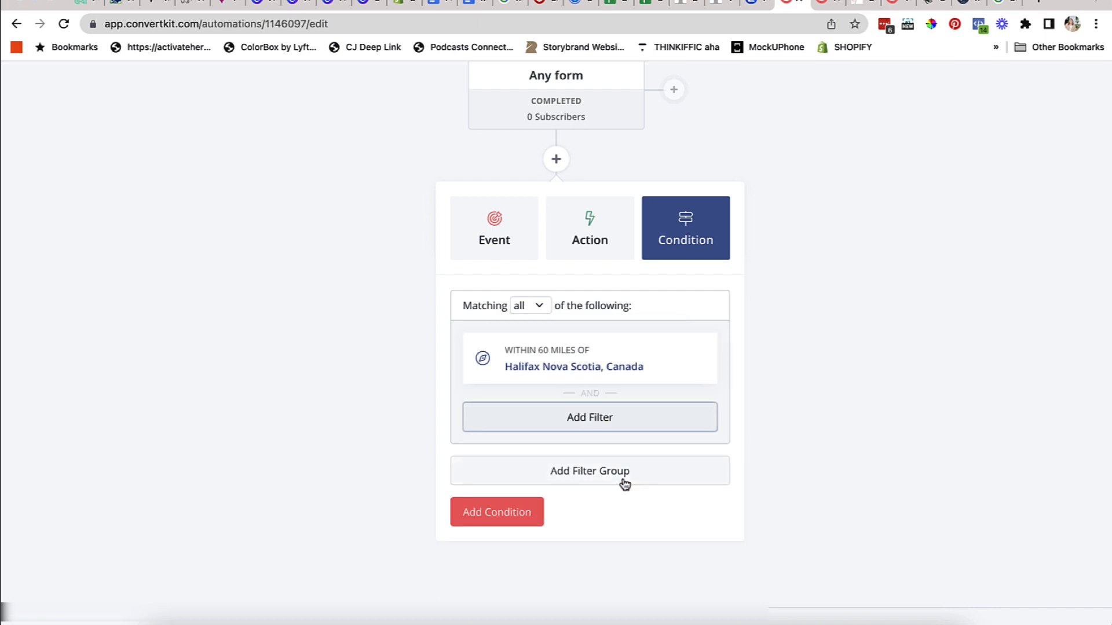
{"action": "left_click", "coordinate": [502, 514]}
- On the condition's Yes branch, add an action that puts subscribers into the Camera Nurture email sequence
{"action": "scroll", "coordinate": [777, 314], "scroll_direction": "up", "scroll_amount": 2}
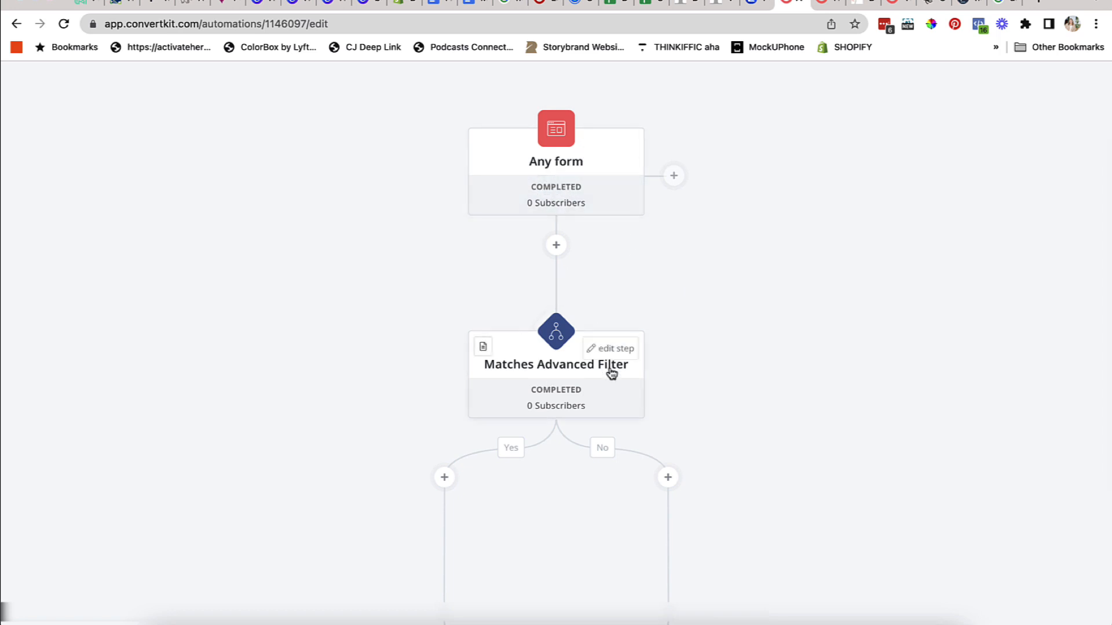
{"action": "mouse_move", "coordinate": [557, 369]}
{"action": "left_click", "coordinate": [444, 478]}
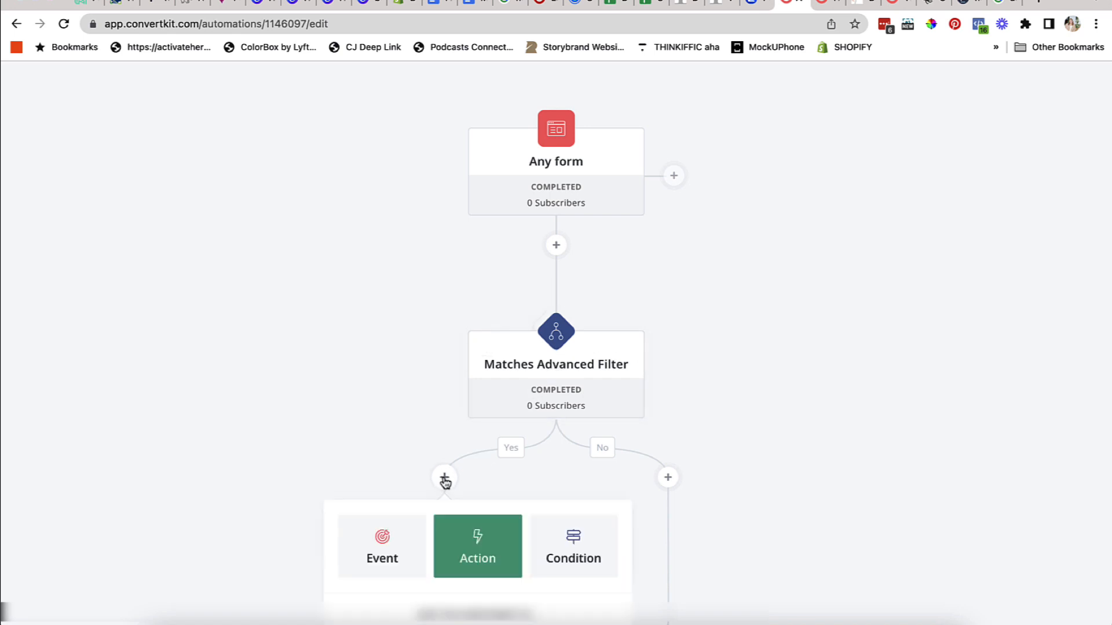
{"action": "scroll", "coordinate": [368, 435], "scroll_direction": "down", "scroll_amount": 4}
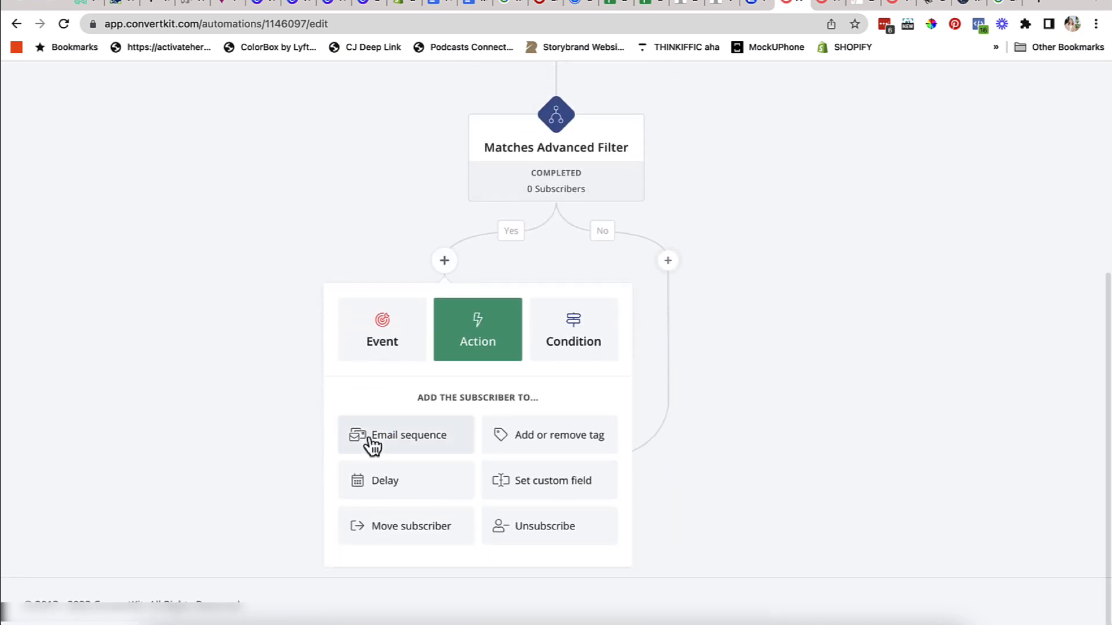
{"action": "left_click", "coordinate": [405, 439]}
{"action": "left_click", "coordinate": [417, 436]}
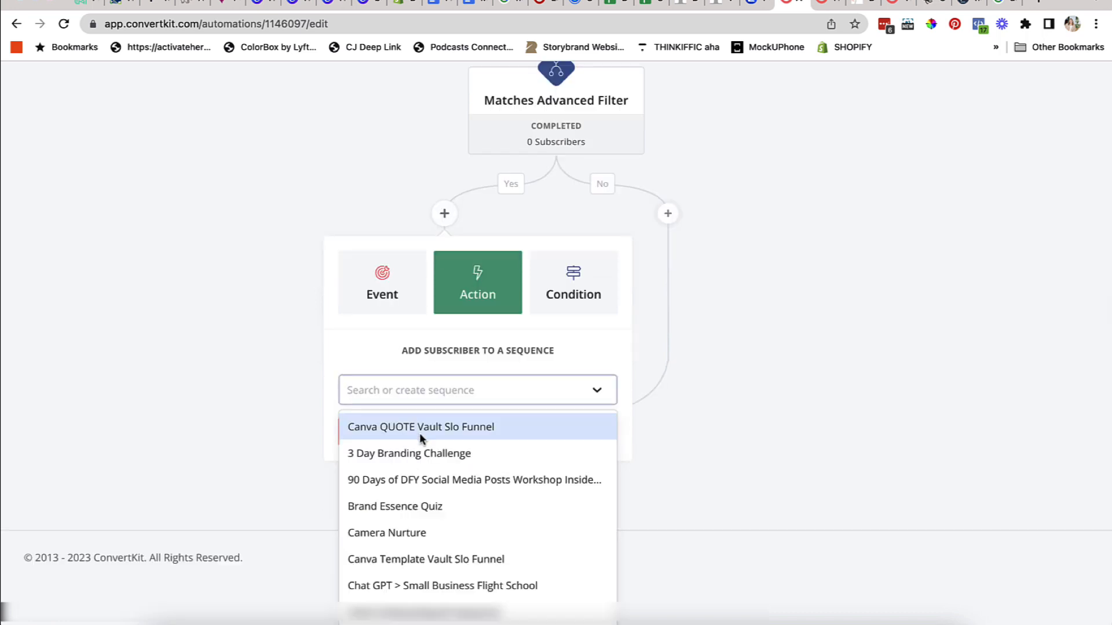
{"action": "left_click", "coordinate": [391, 534]}
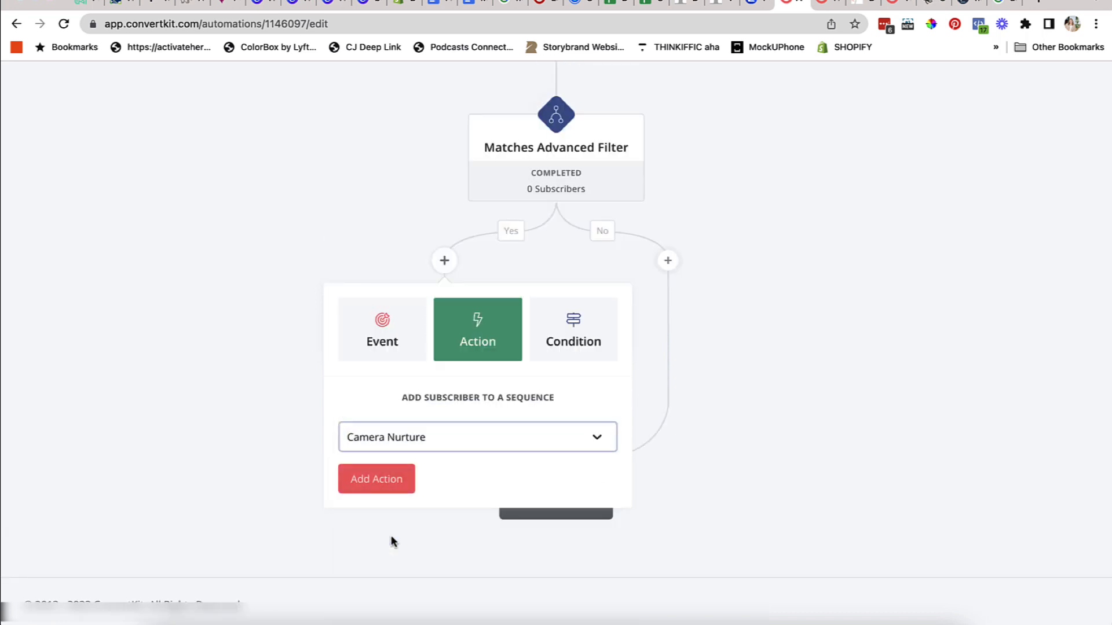
{"action": "left_click", "coordinate": [384, 478]}
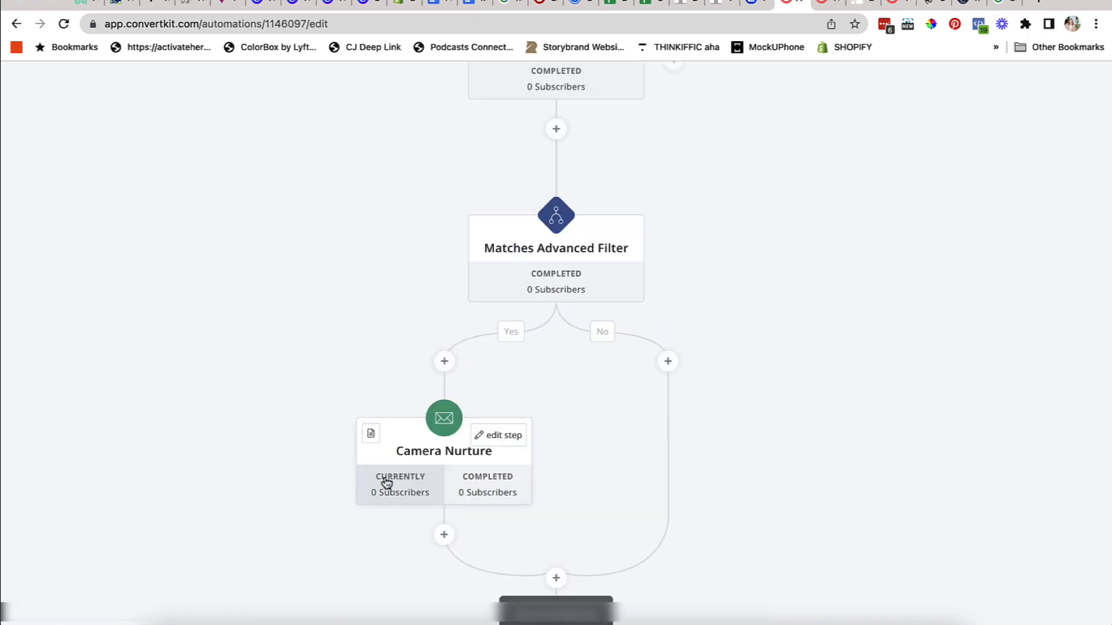
- Review the whole automation flow from the Any form event through the filter condition to the Camera Nurture sequence
{"action": "scroll", "coordinate": [593, 206], "scroll_direction": "up", "scroll_amount": 3}
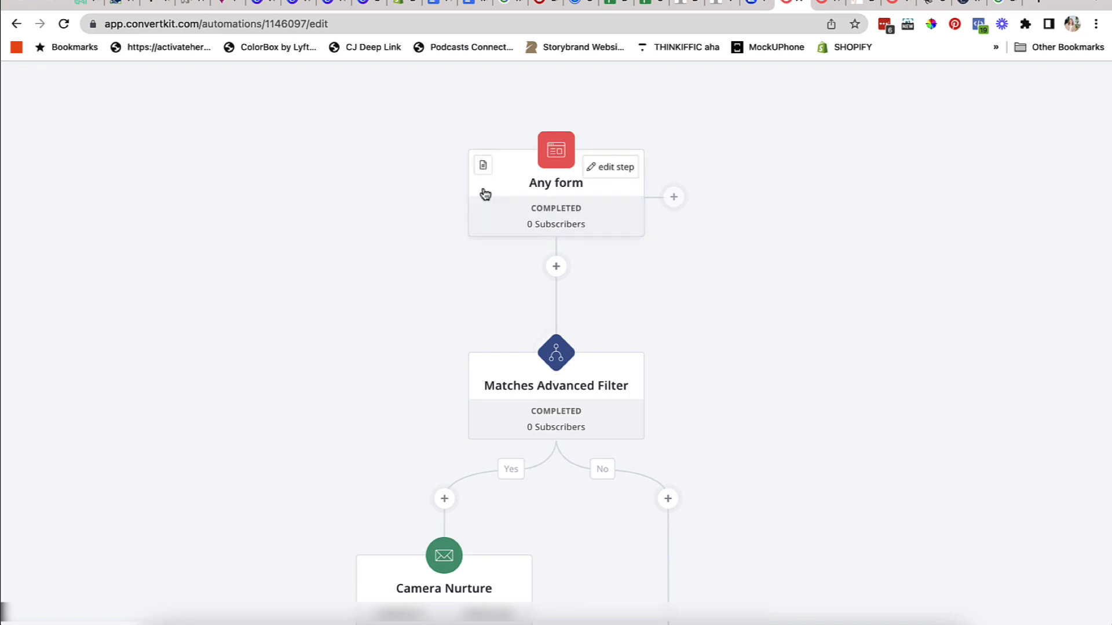
{"action": "scroll", "coordinate": [596, 168], "scroll_direction": "down", "scroll_amount": 3}
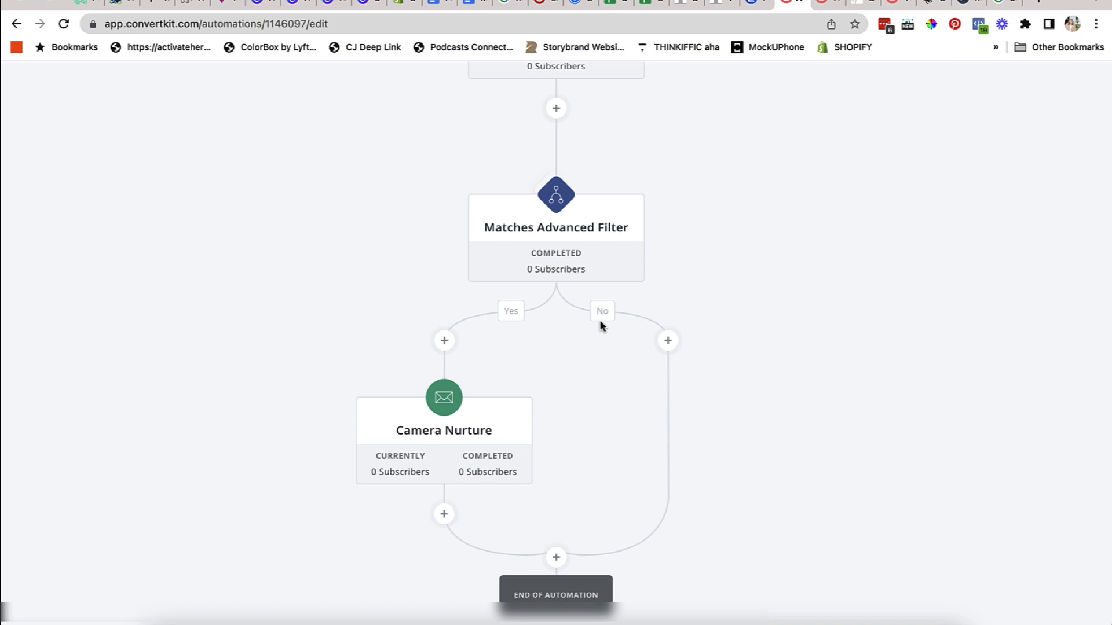
{"action": "scroll", "coordinate": [538, 353], "scroll_direction": "up", "scroll_amount": 3}
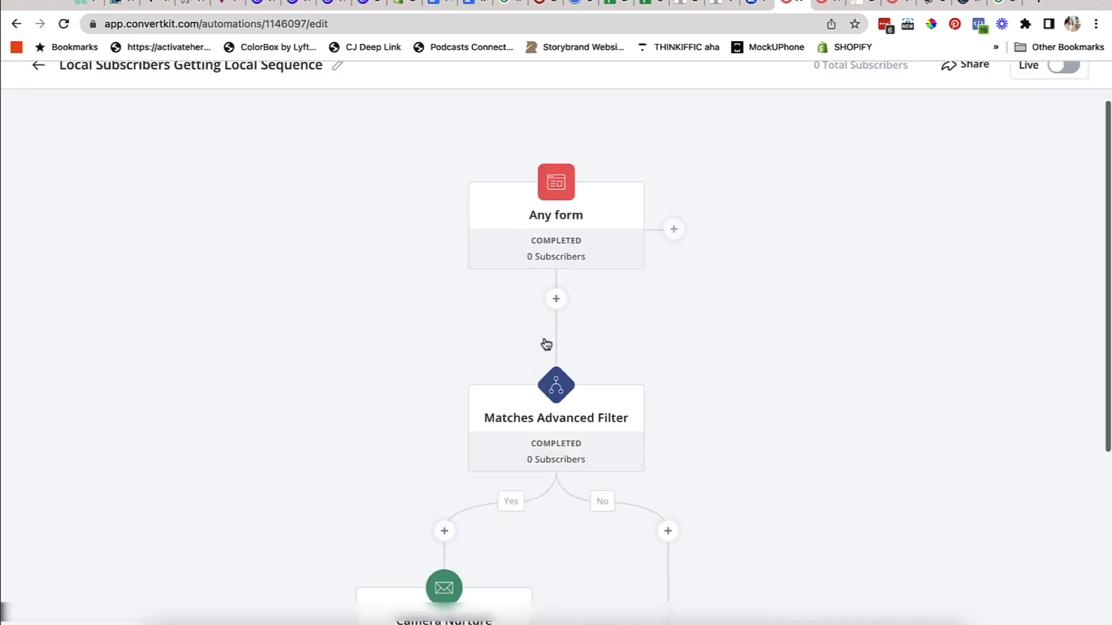
{"action": "scroll", "coordinate": [573, 322], "scroll_direction": "down", "scroll_amount": 1}
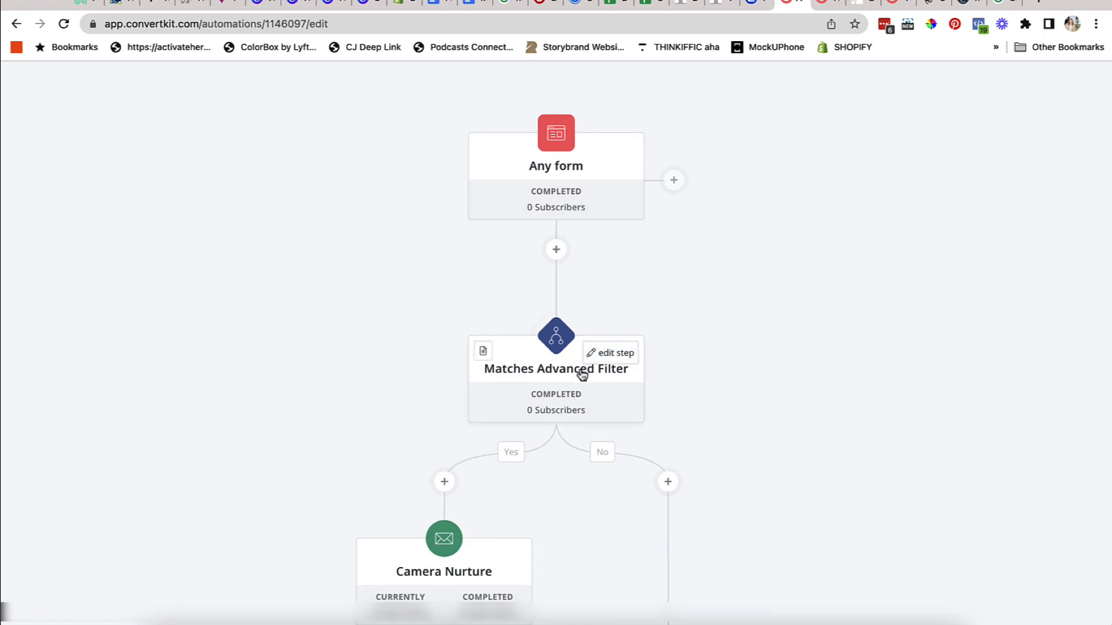
{"action": "scroll", "coordinate": [576, 382], "scroll_direction": "down", "scroll_amount": 1}
{"action": "scroll", "coordinate": [576, 382], "scroll_direction": "down", "scroll_amount": 1}
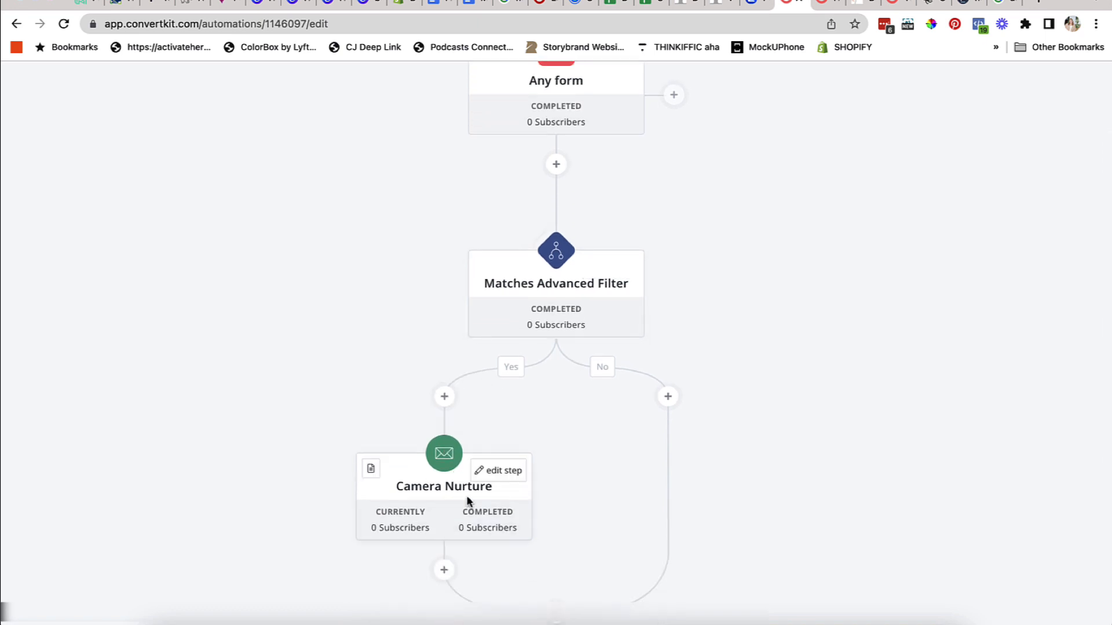
{"action": "scroll", "coordinate": [761, 340], "scroll_direction": "up", "scroll_amount": 4}
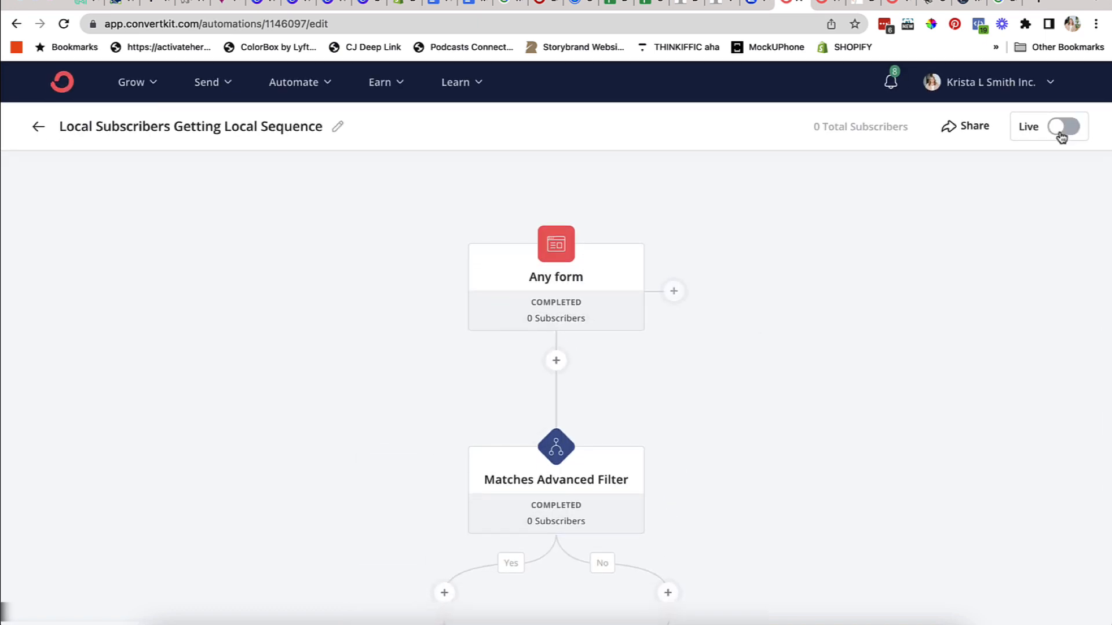